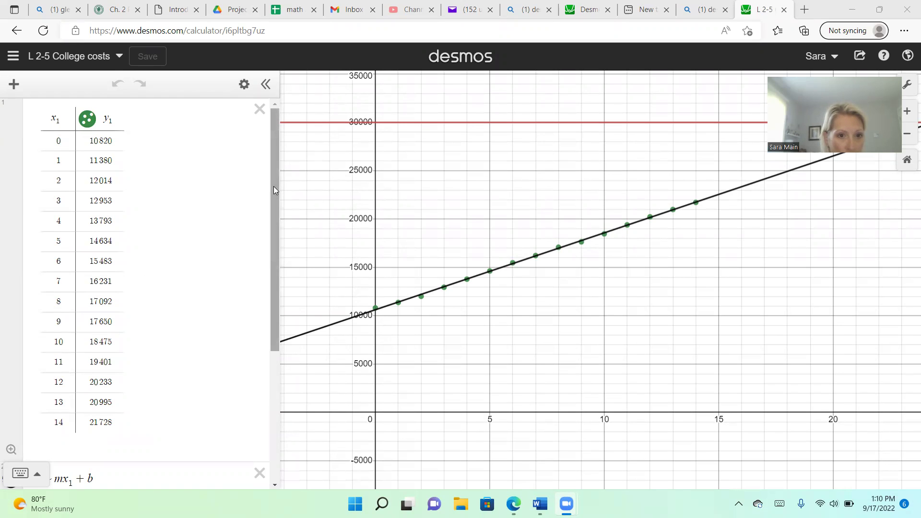
Step: Delete the y = 30000 horizontal line from the expression list
left_click_drag(273, 186, 283, 291)
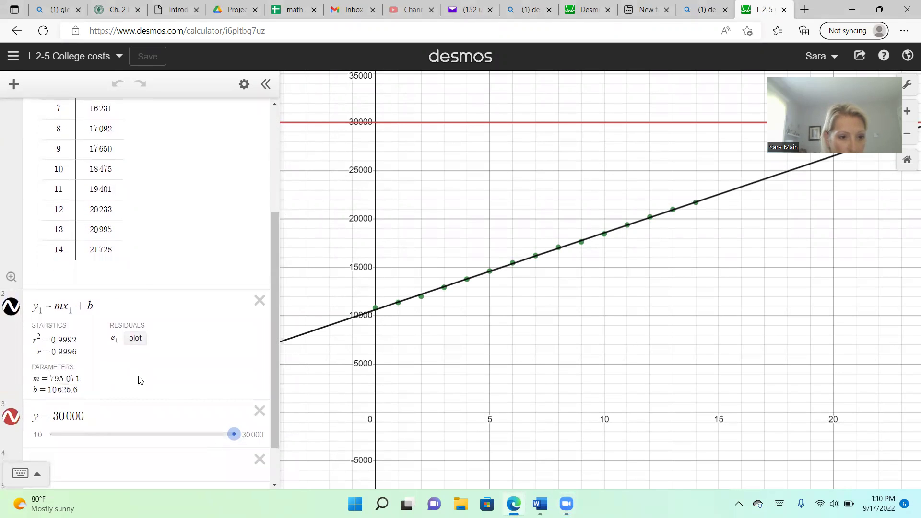
left_click(260, 411)
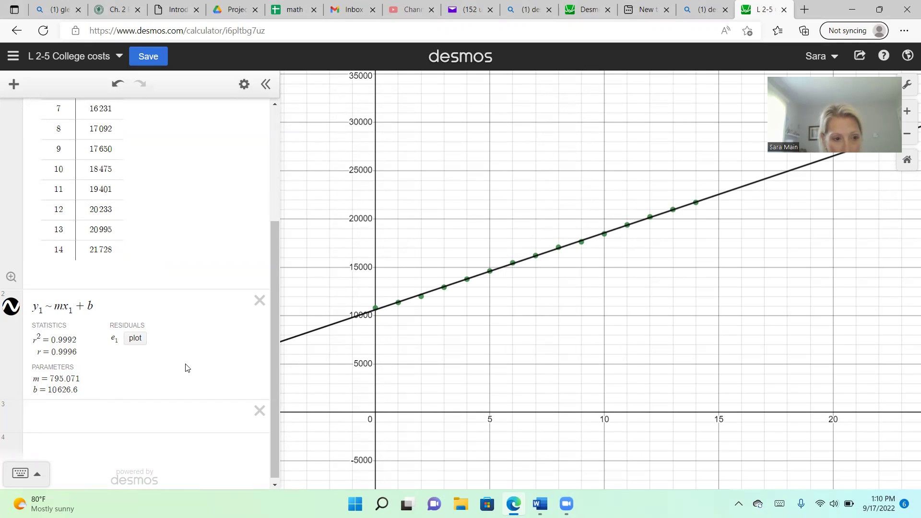
left_click_drag(277, 357, 275, 325)
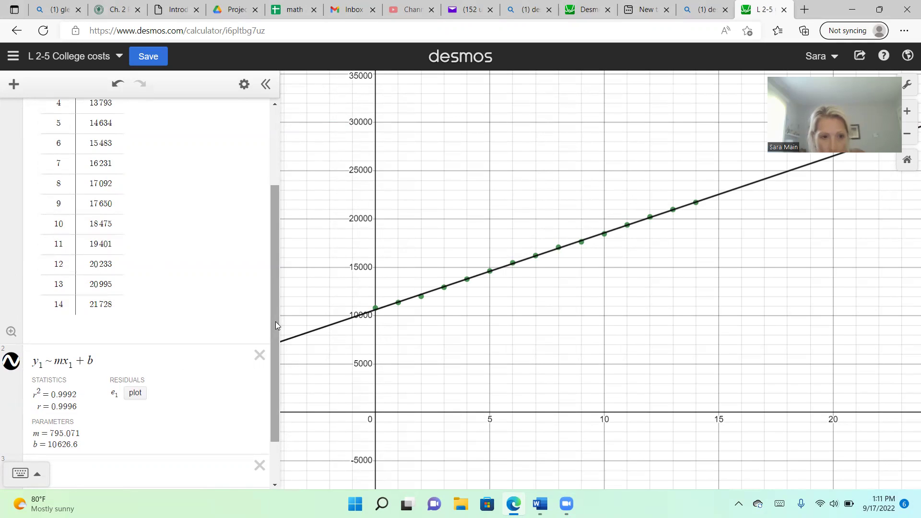
Step: Add a third table column with header 795.07x₁ + 10626.6 giving predicted costs
scroll(276, 326, "up", 3)
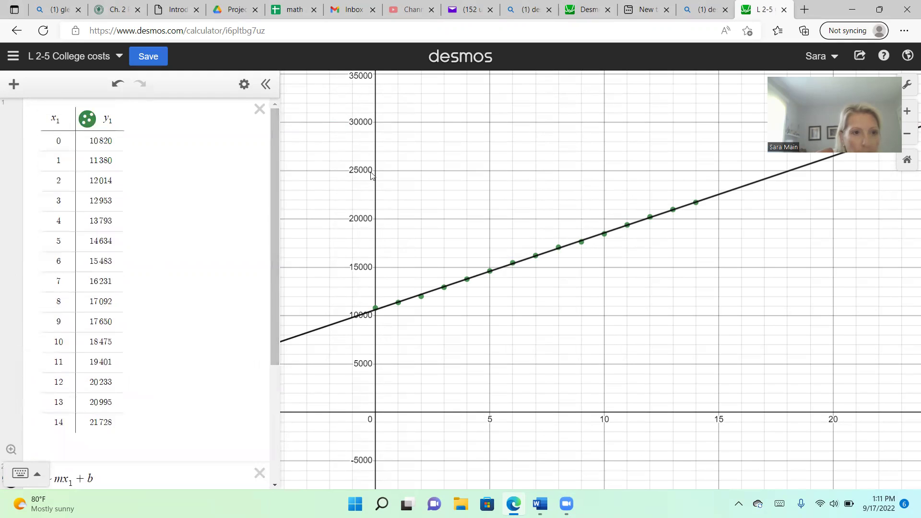
left_click(112, 117)
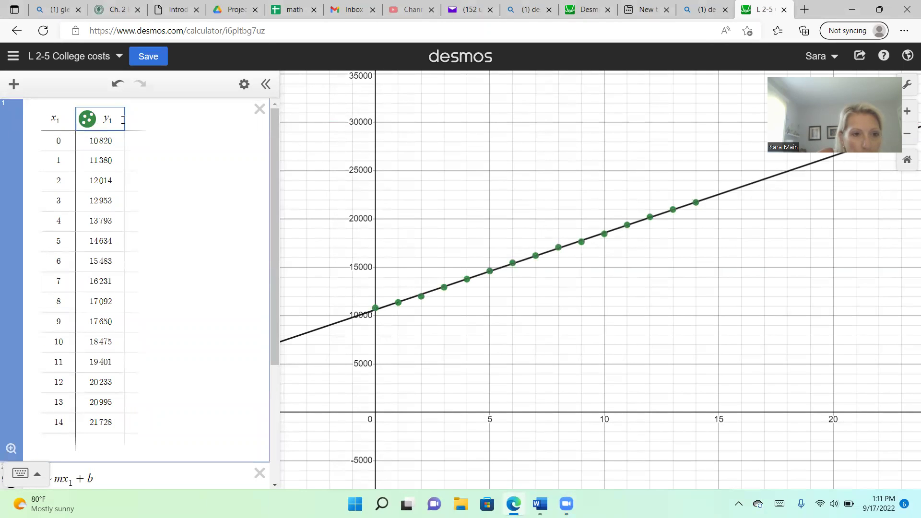
left_click(137, 118)
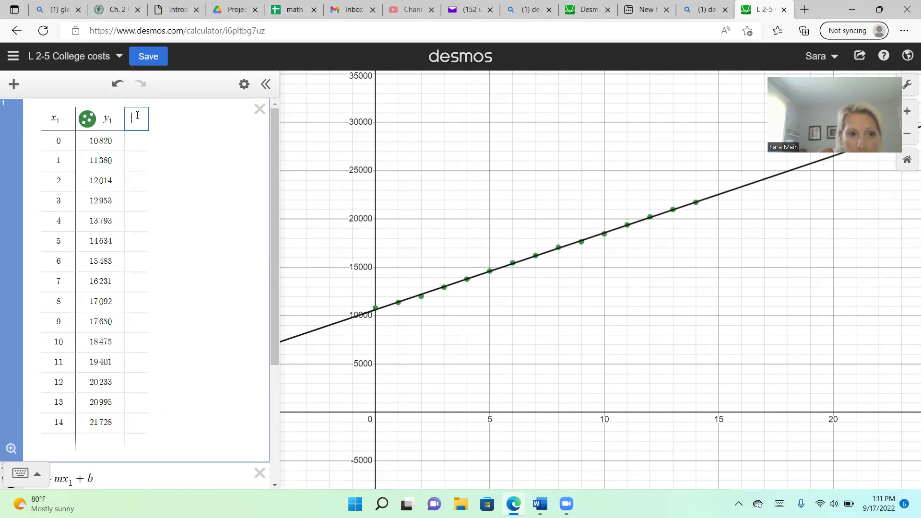
type("y")
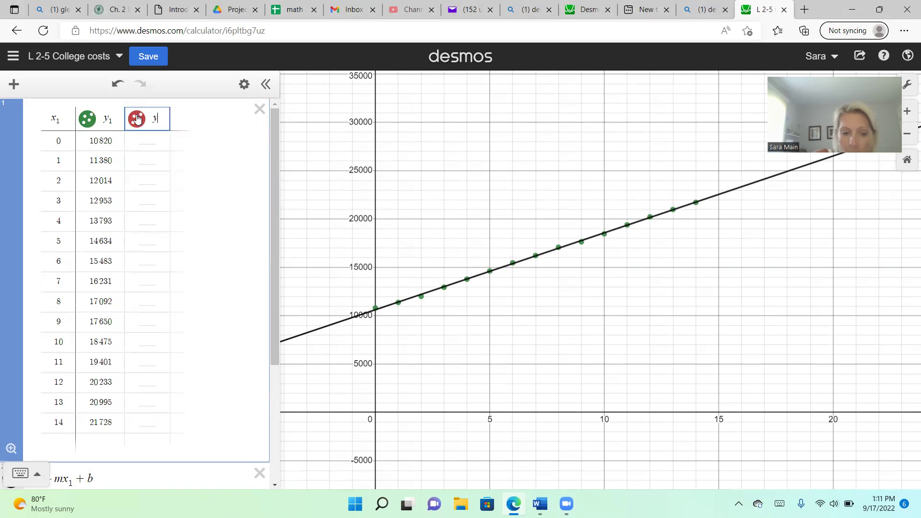
key("BackSpace")
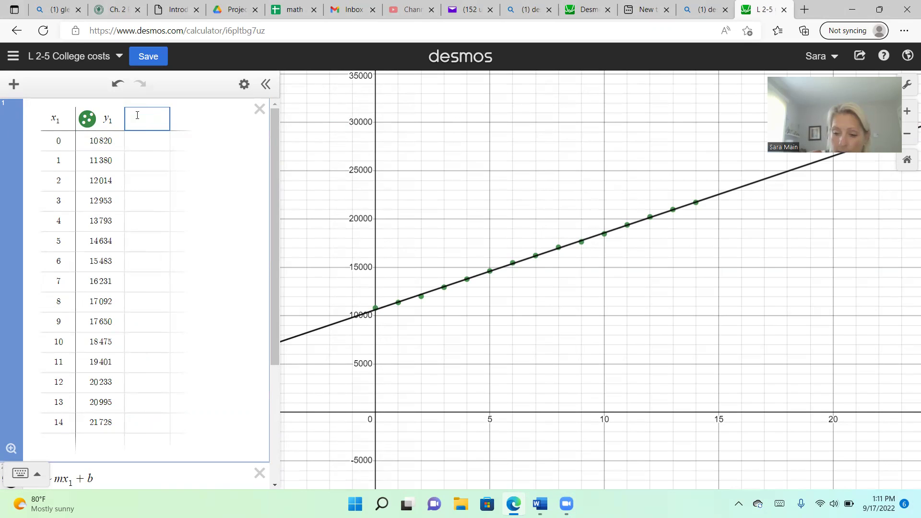
type("79")
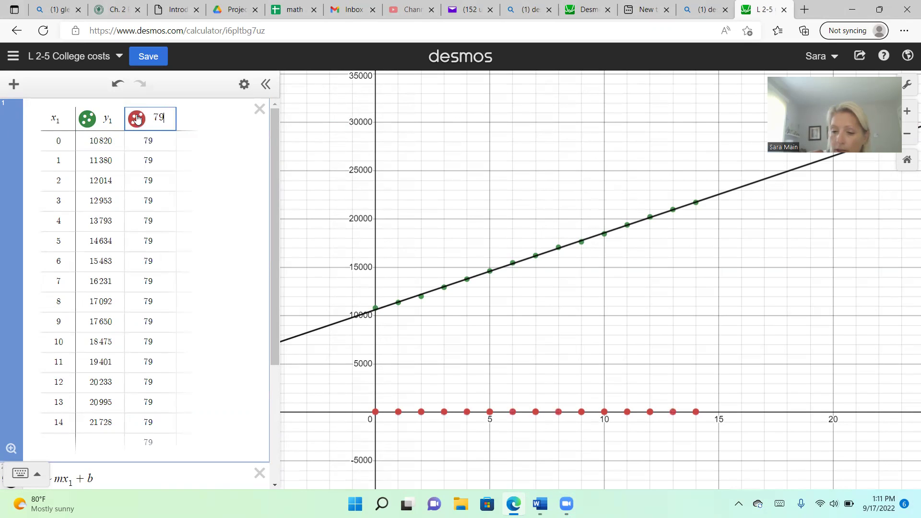
type("5.07x ")
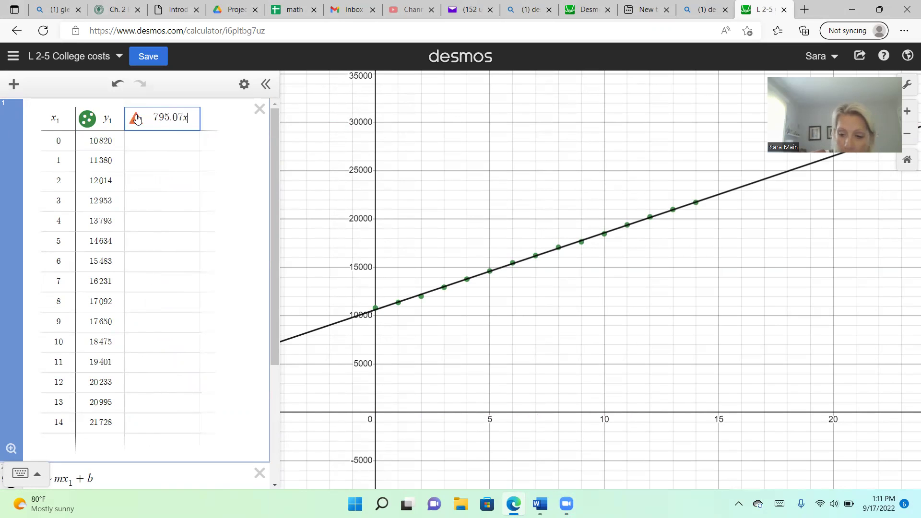
type("+ 10626.6")
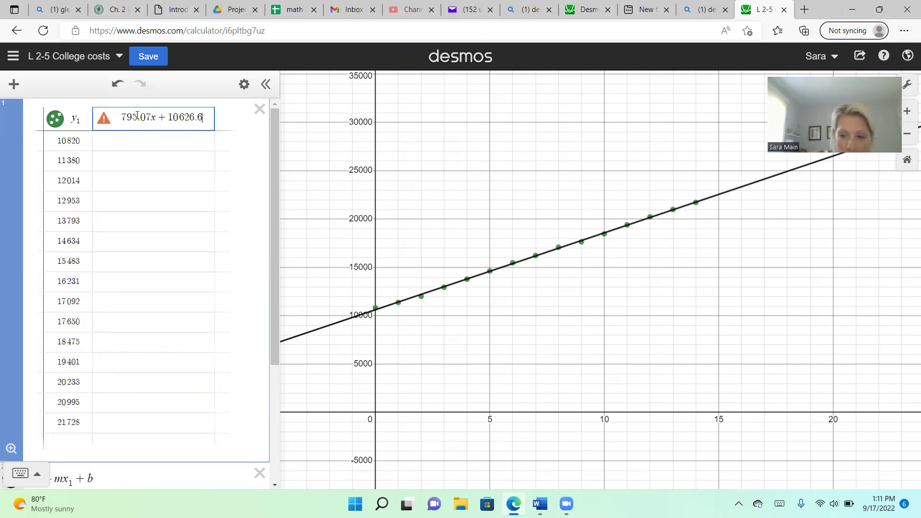
key("Return")
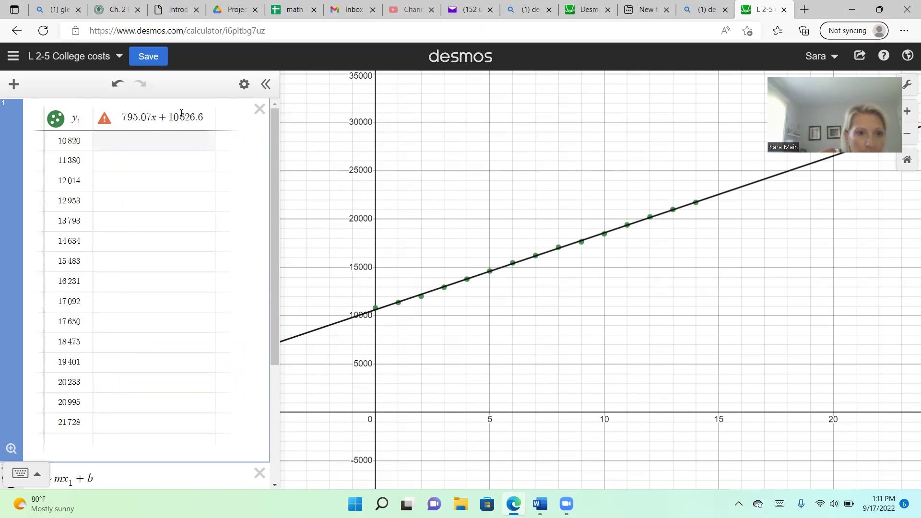
left_click(156, 118)
type("_1")
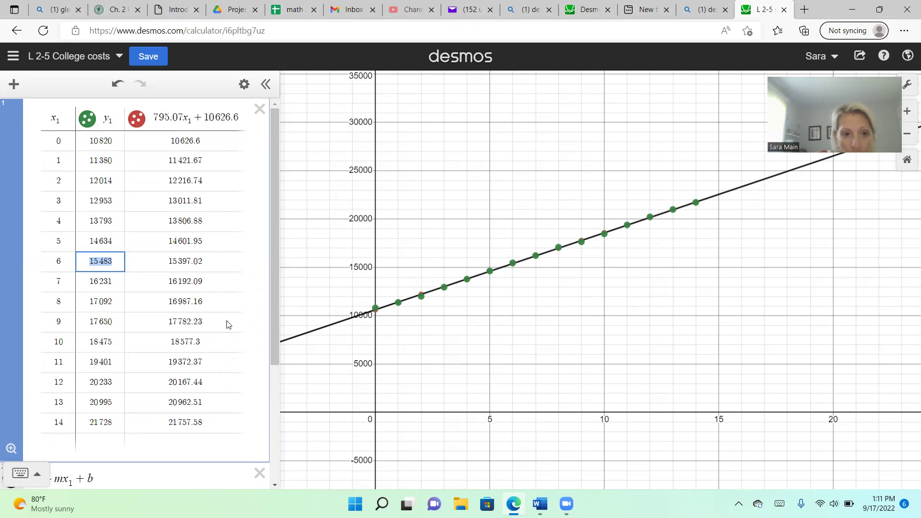
Step: Widen the expression panel to make room for more table columns
left_click_drag(273, 268, 272, 245)
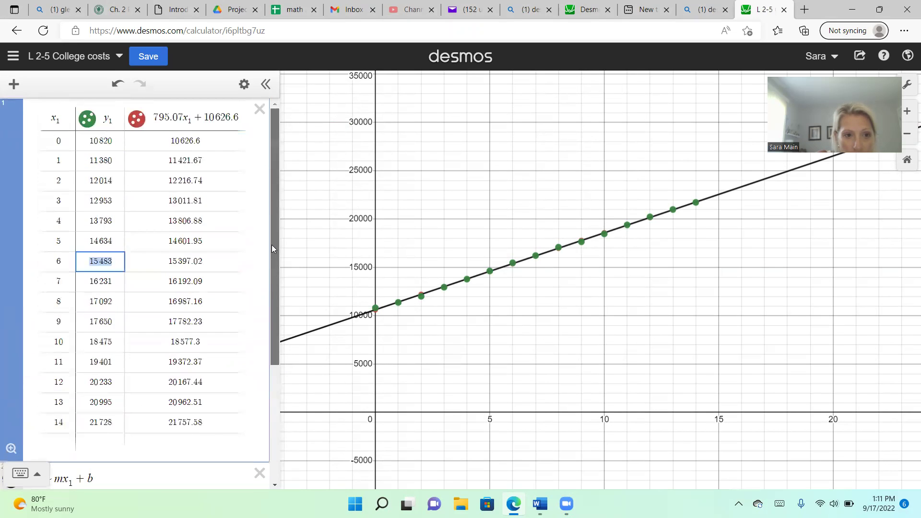
left_click(246, 122)
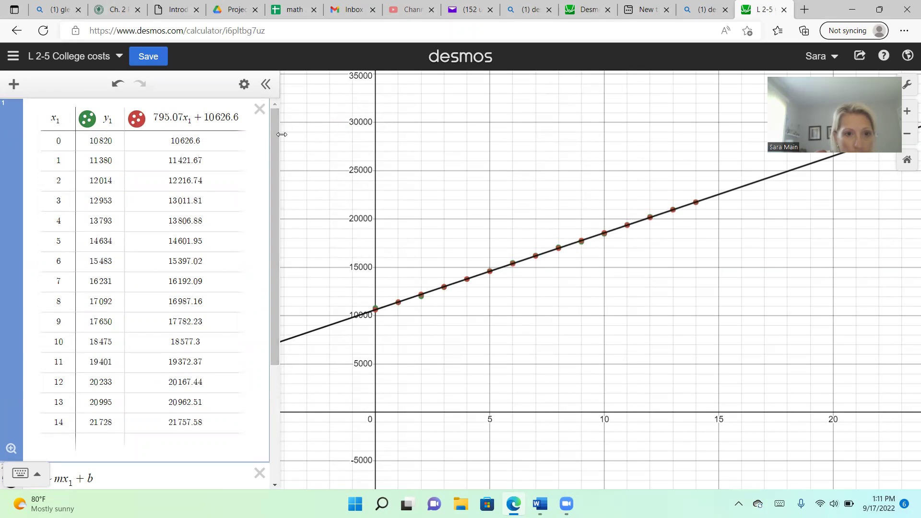
left_click_drag(281, 135, 415, 135)
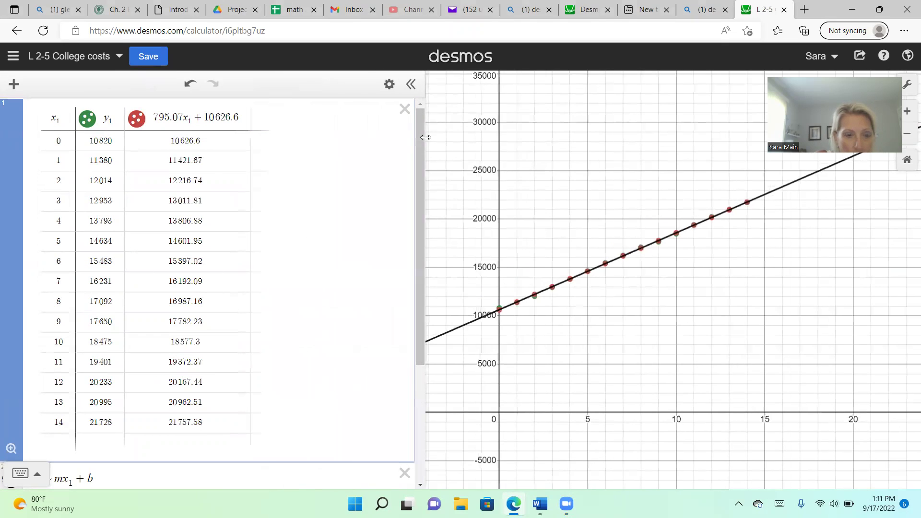
Step: Copy the 795.07x₁ + 10626.6 header into a new fourth column and append − y₁
left_click(258, 119)
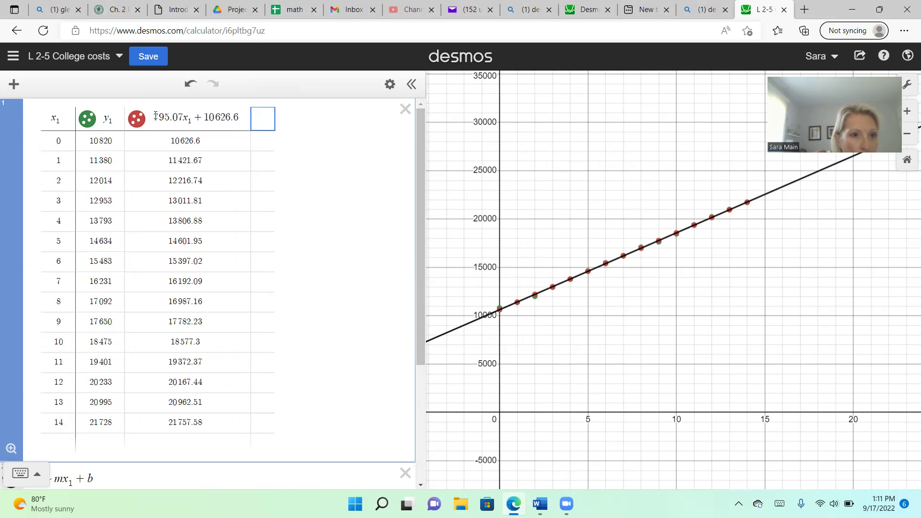
left_click_drag(156, 115, 238, 112)
key("ctrl+c")
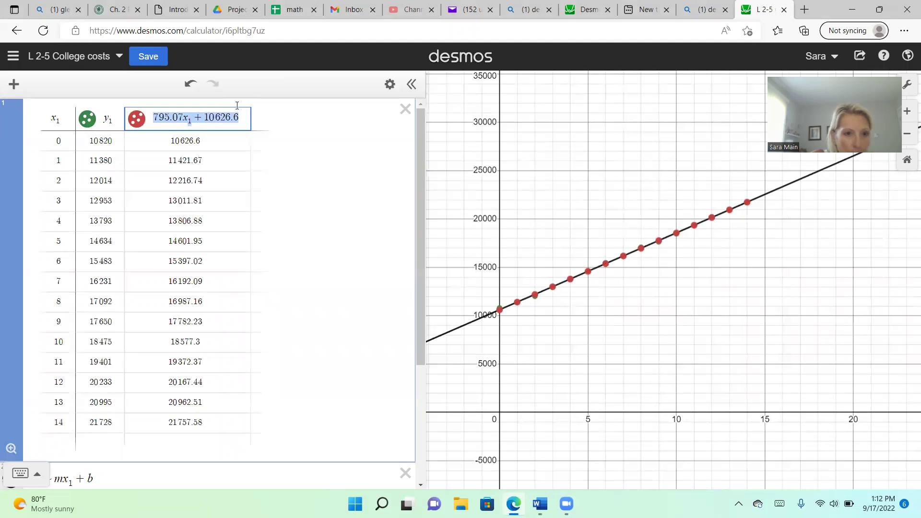
left_click(265, 122)
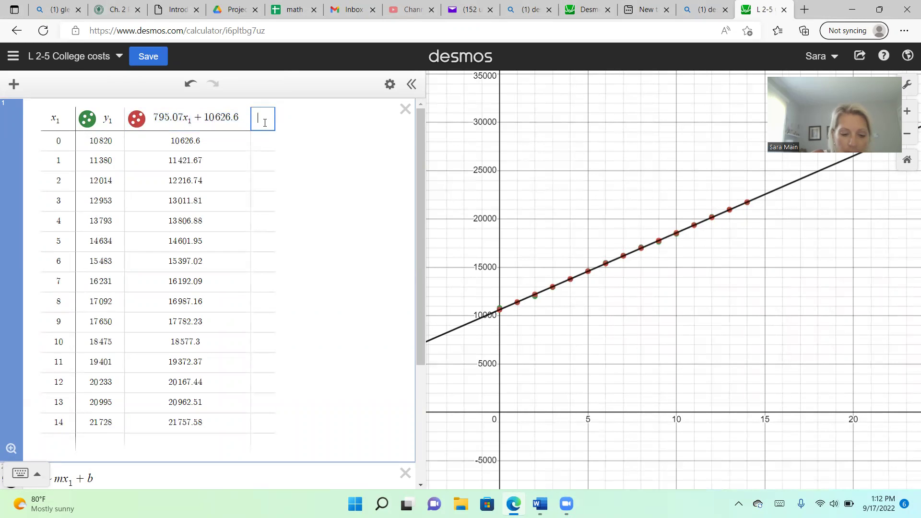
key("ctrl+v")
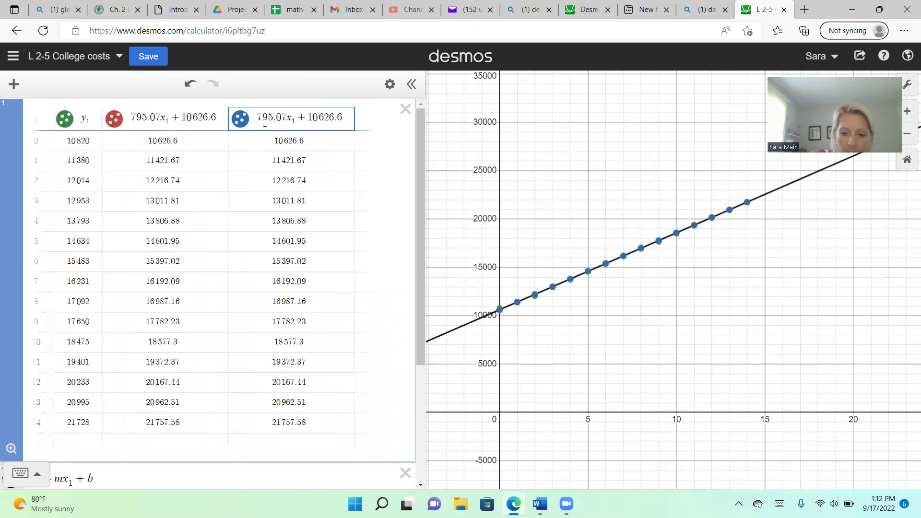
type("- ")
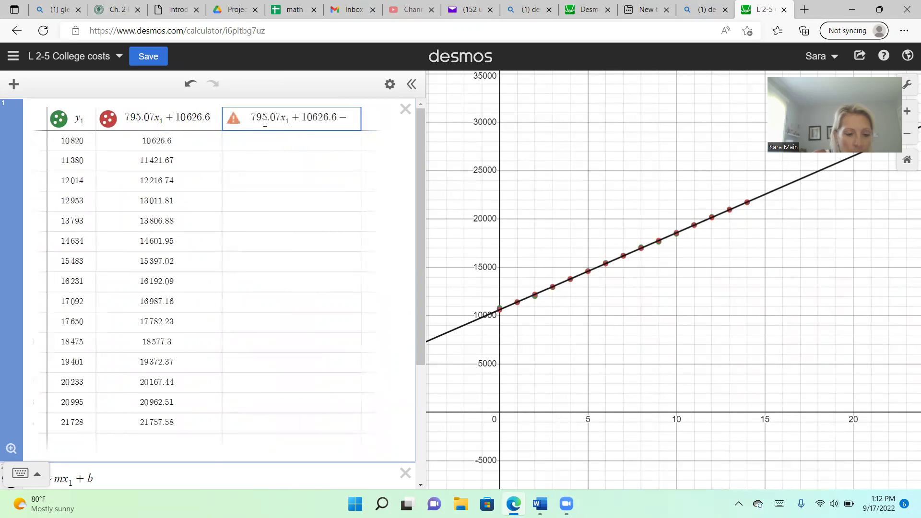
type("y1")
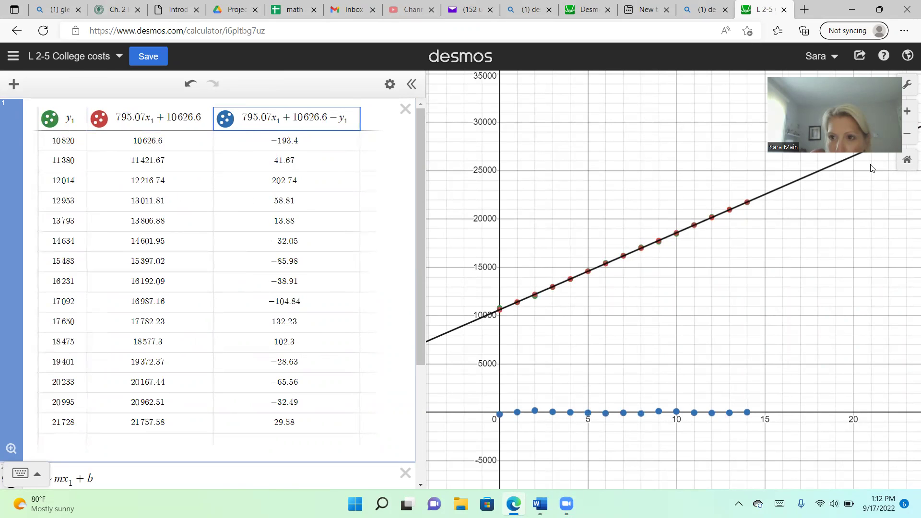
Step: Zoom and pan the graph in on the first data points around x = 0 to 2
left_click(908, 112)
left_click(908, 112)
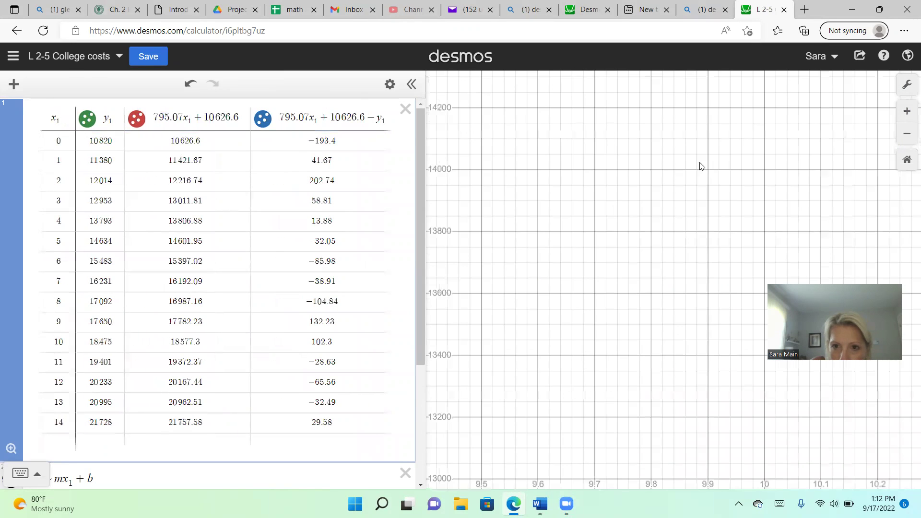
left_click_drag(908, 321, 734, 279)
left_click_drag(651, 259, 850, 454)
left_click_drag(432, 87, 601, 272)
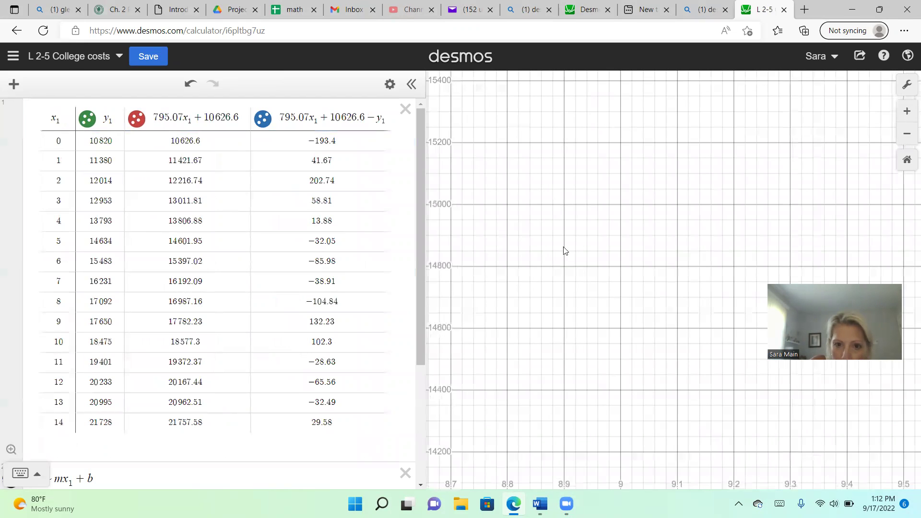
left_click_drag(520, 247, 736, 274)
left_click_drag(557, 269, 805, 387)
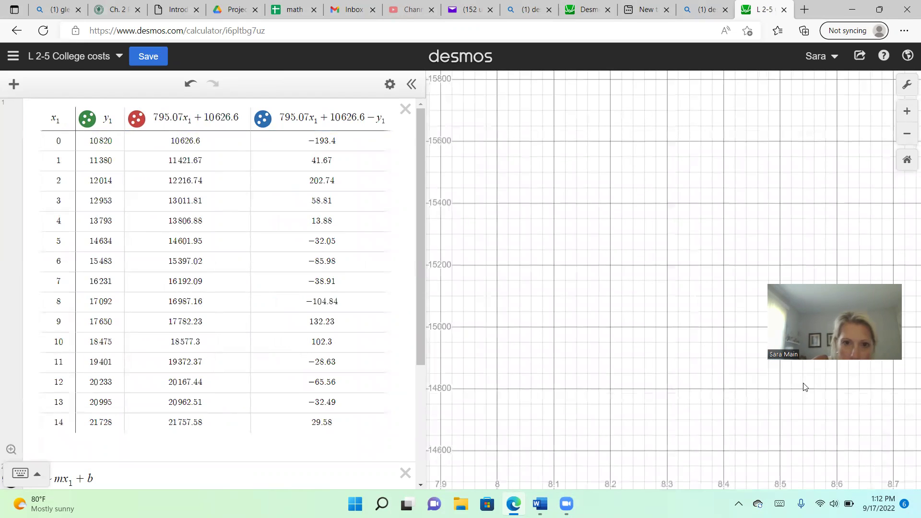
scroll(806, 387, "left", 5)
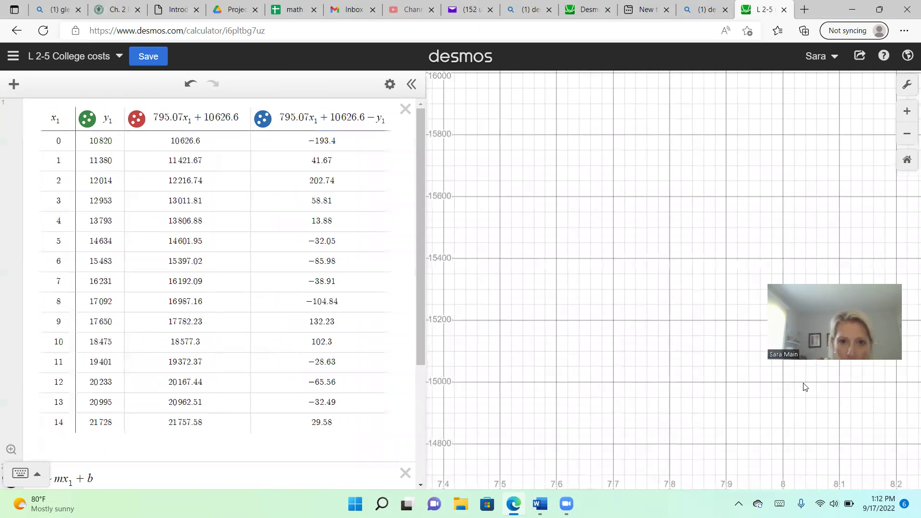
scroll(806, 387, "down", 10)
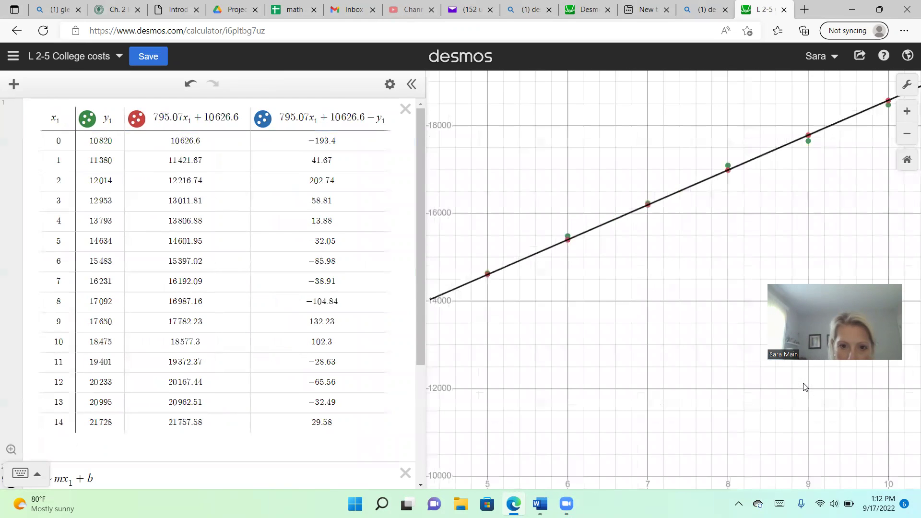
scroll(805, 388, "up", 2)
scroll(805, 387, "left", 5)
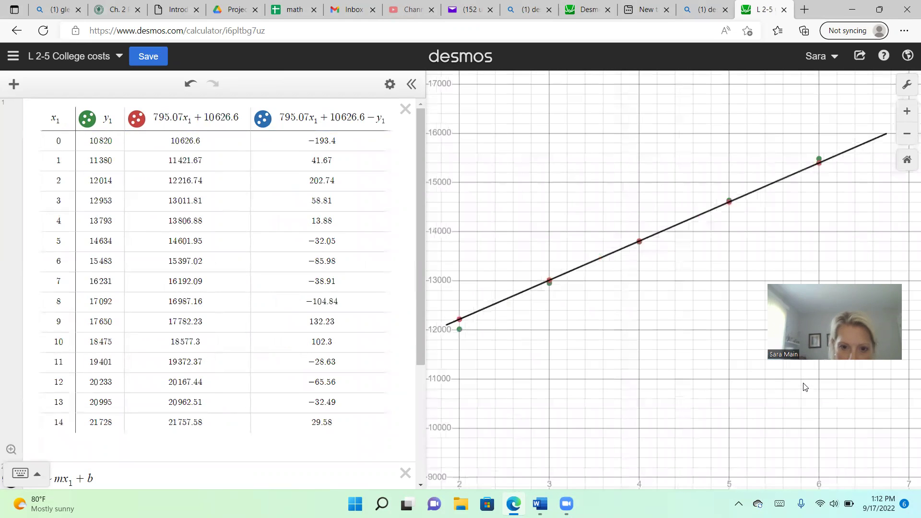
scroll(805, 387, "down", 6)
scroll(805, 387, "up", 4)
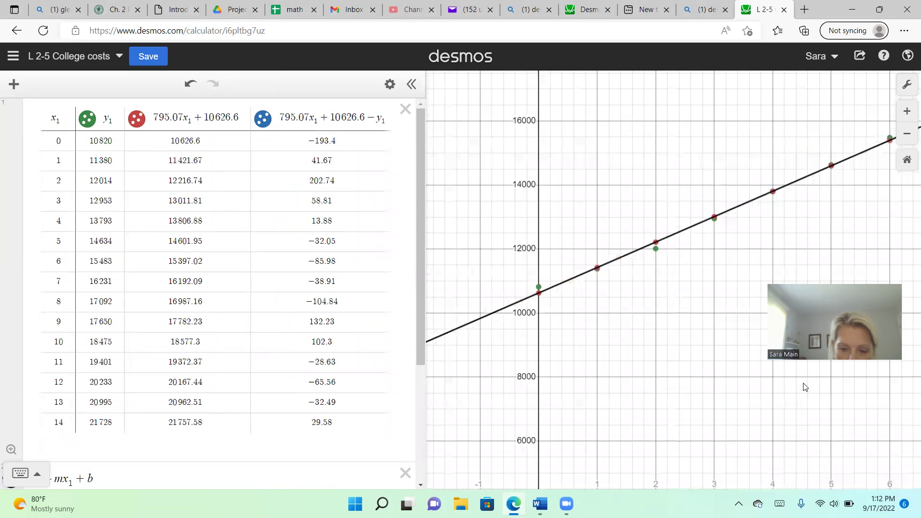
scroll(805, 387, "up", 4)
scroll(805, 387, "up", 1)
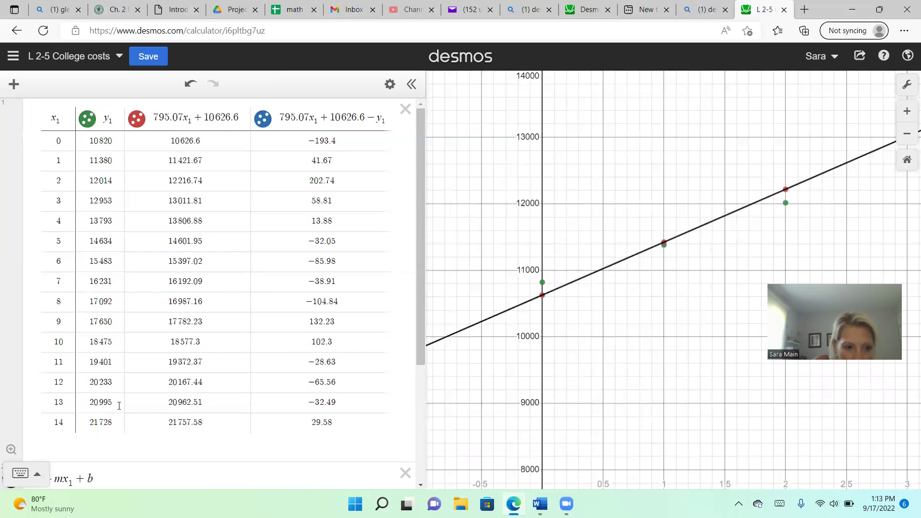
Step: Zoom the graph to fit all points for x = 0 to 14, including the blue residuals
left_click(10, 450)
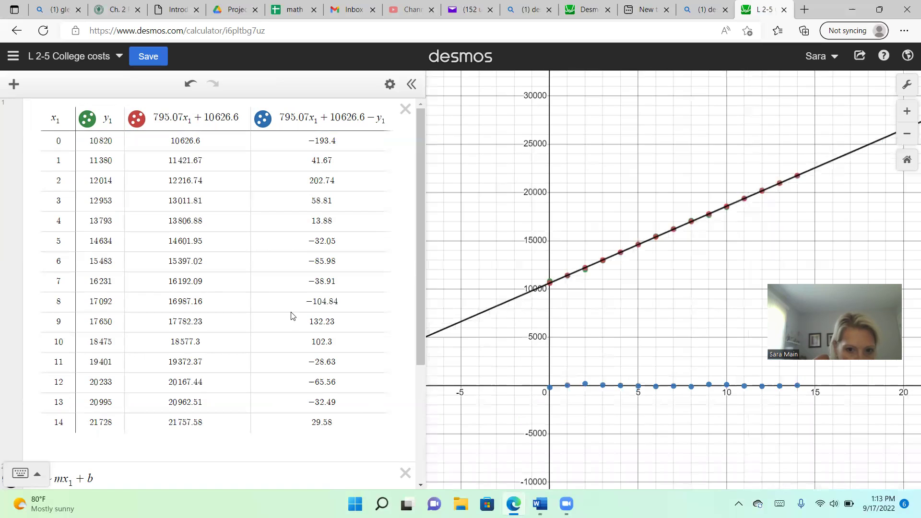